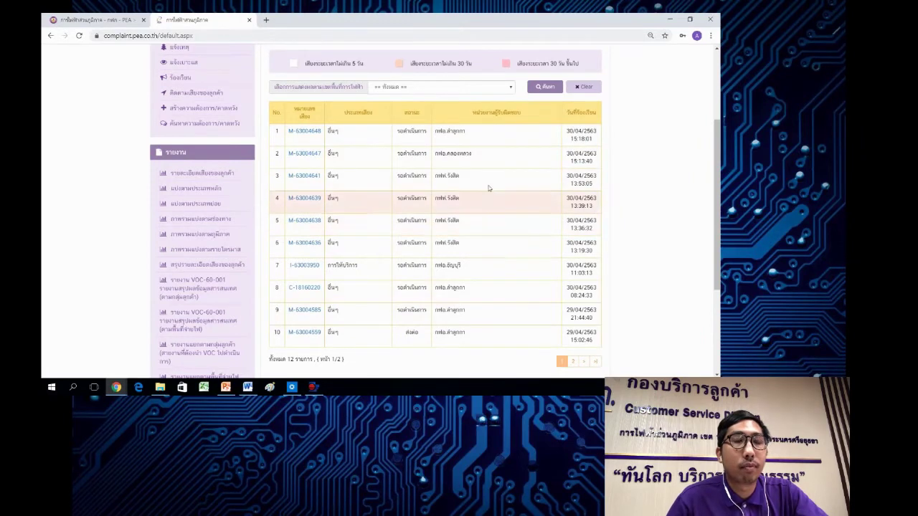
Step: Open the first case in the รายการเสียงใหม่ list in a separate browser tab, keeping the list open
scroll(607, 192, up, 1)
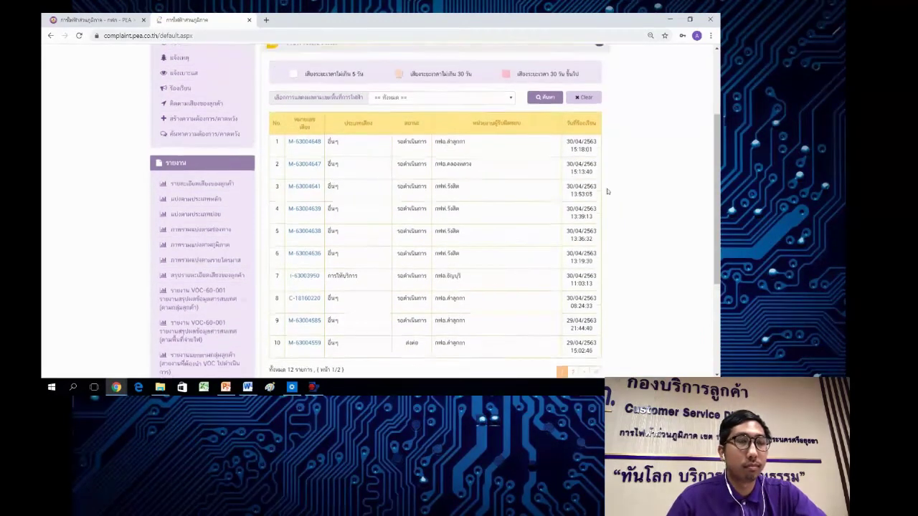
scroll(607, 191, up, 2)
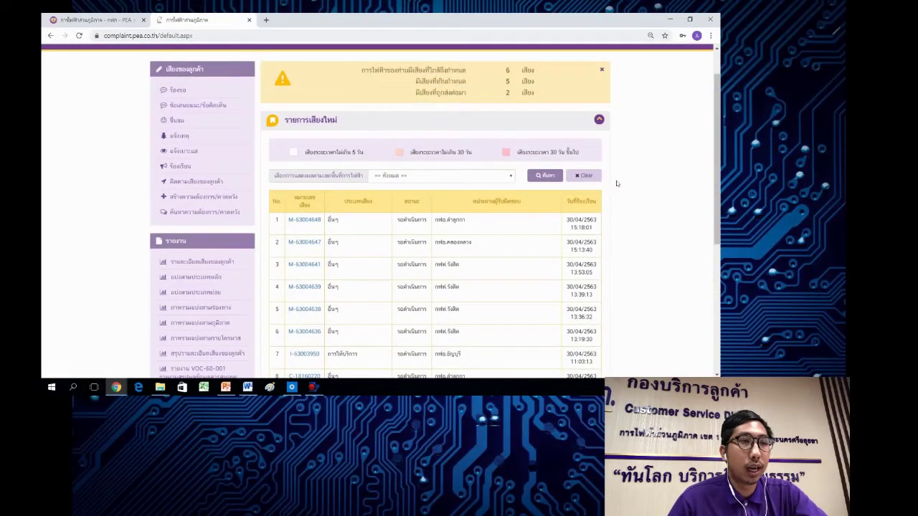
scroll(663, 171, down, 1)
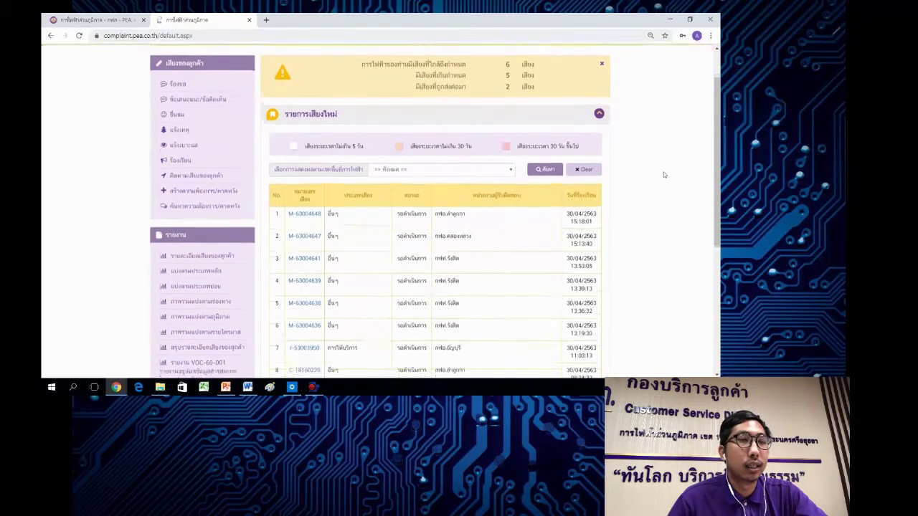
scroll(664, 171, up, 1)
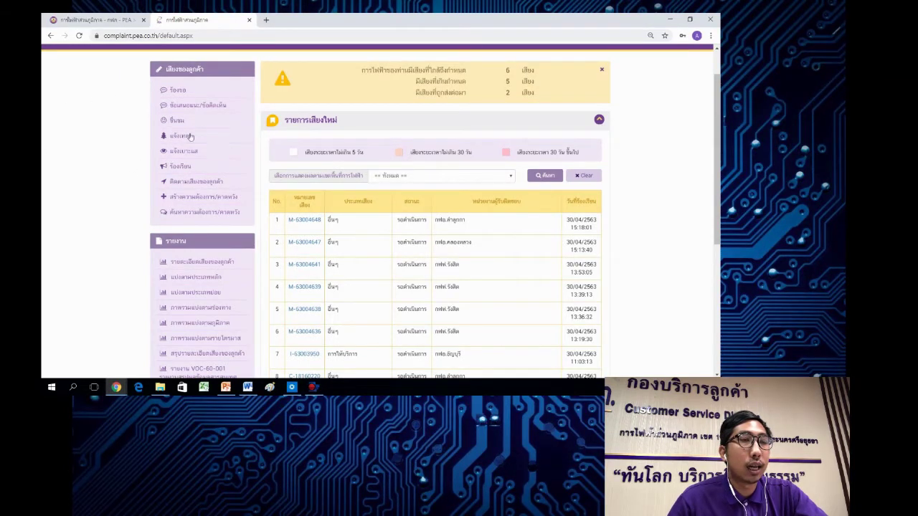
scroll(146, 227, down, 2)
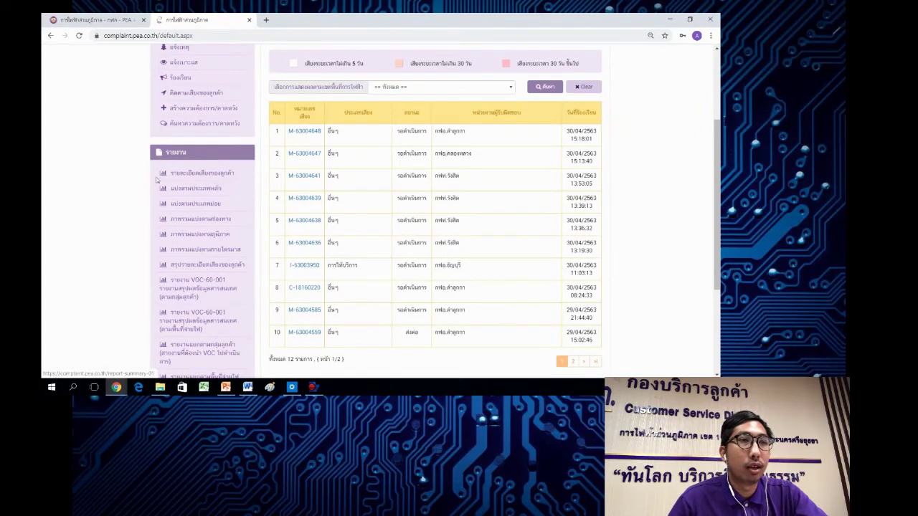
right_click(302, 130)
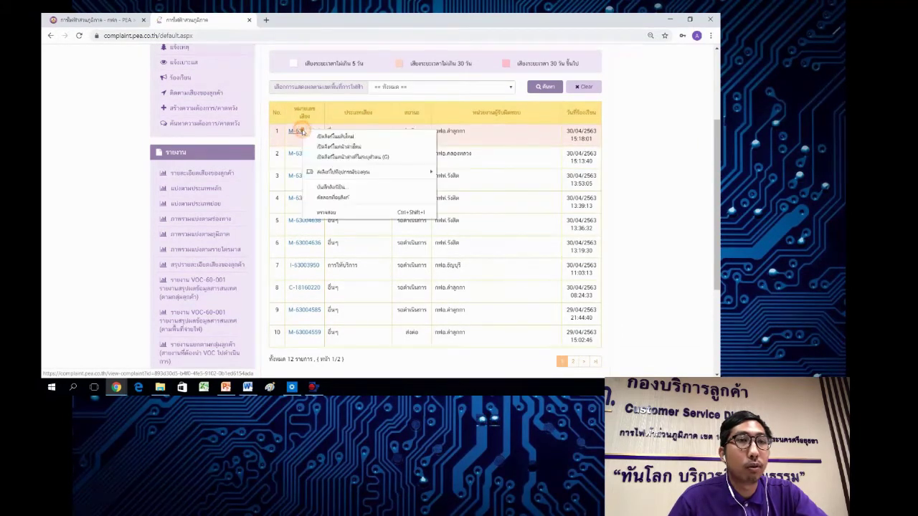
click(294, 134)
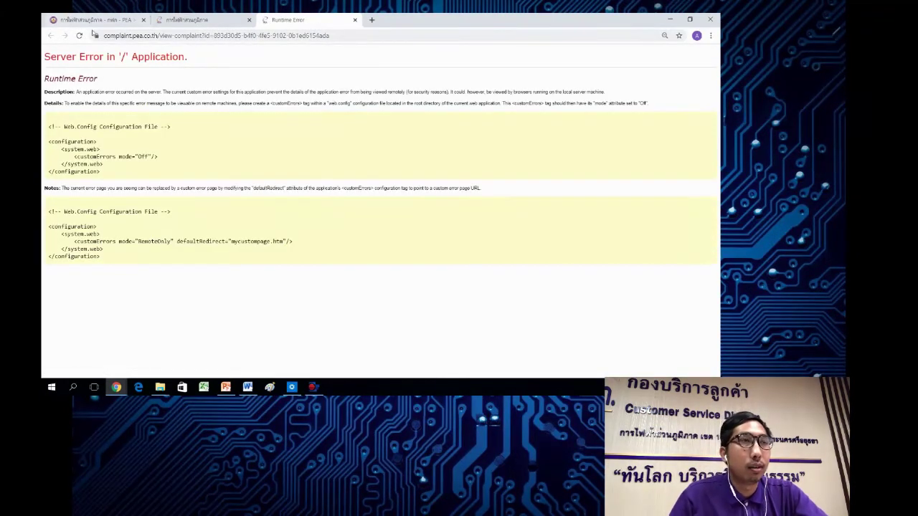
click(204, 19)
click(302, 134)
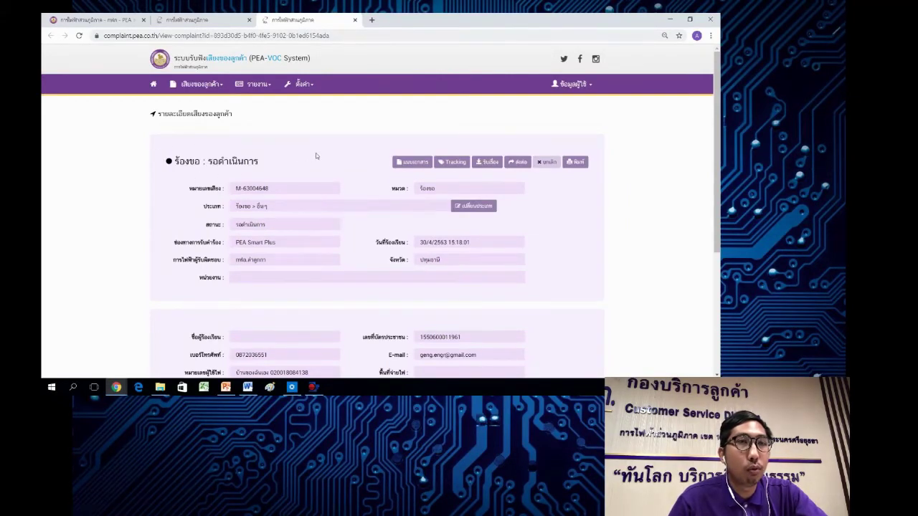
Step: View the รับเรื่อง form and close it without saving, then review the pending case's details down to its การดำเนินการ table
click(492, 164)
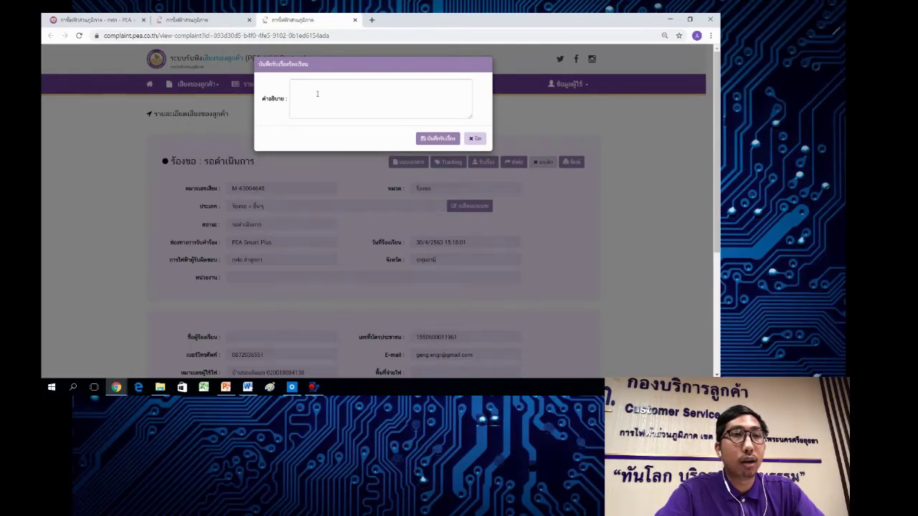
click(317, 94)
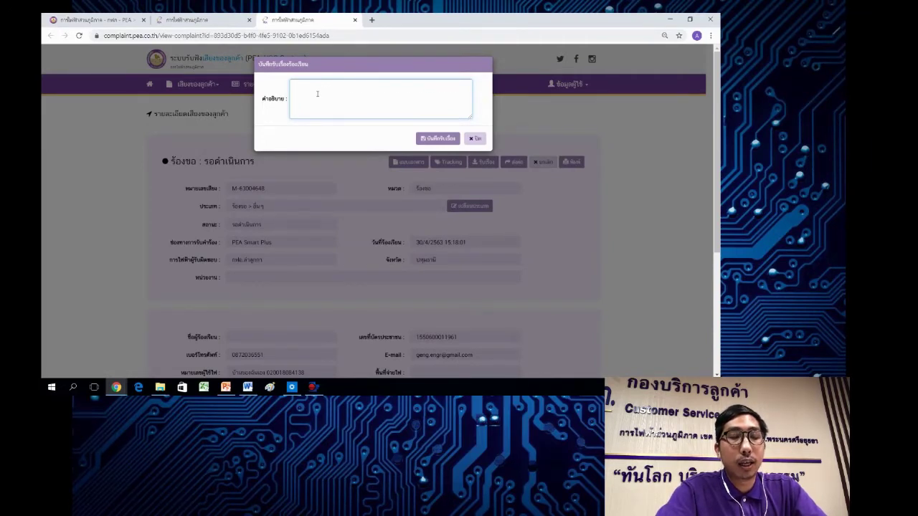
click(478, 139)
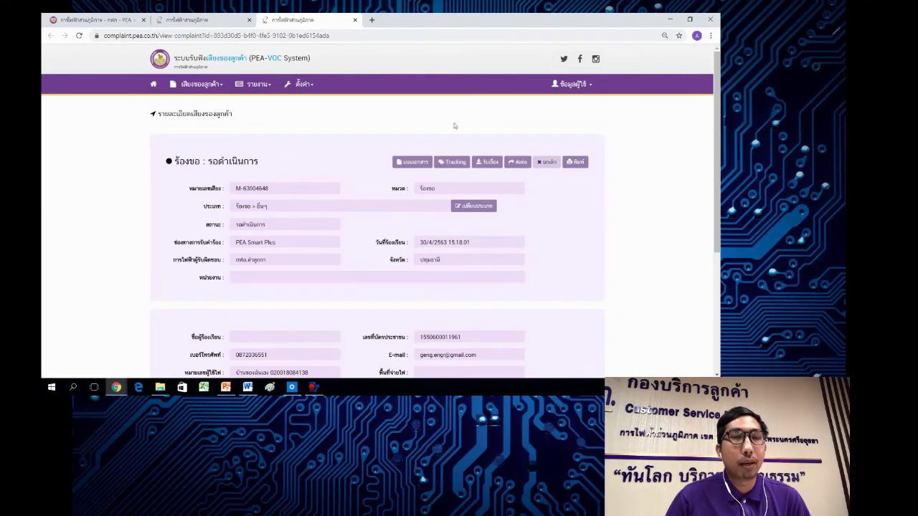
scroll(538, 173, down, 3)
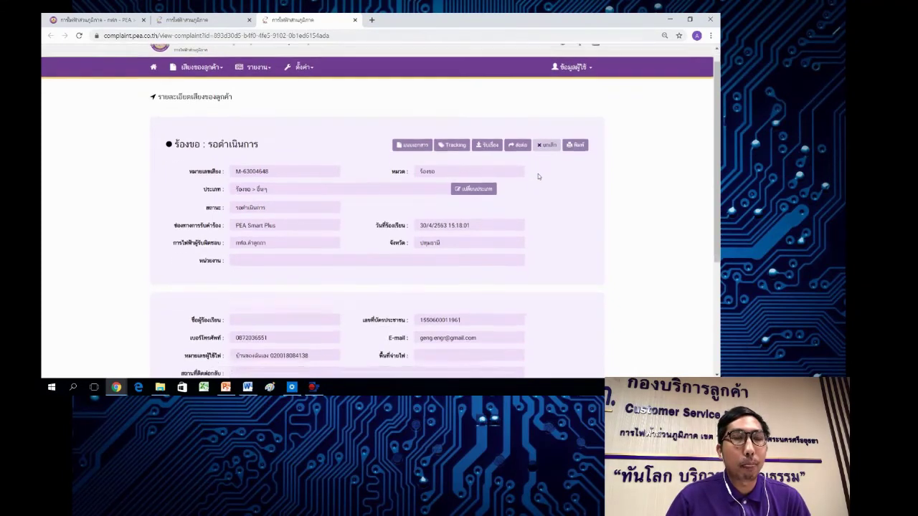
scroll(550, 156, down, 2)
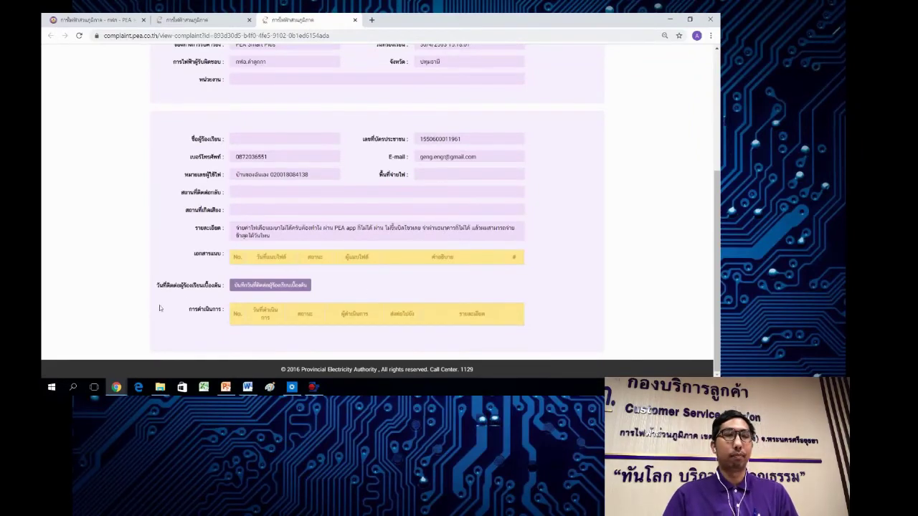
Step: Return to the case list and open the รายละเอียดเสียงของลูกค้า report in a separate browser tab
click(190, 18)
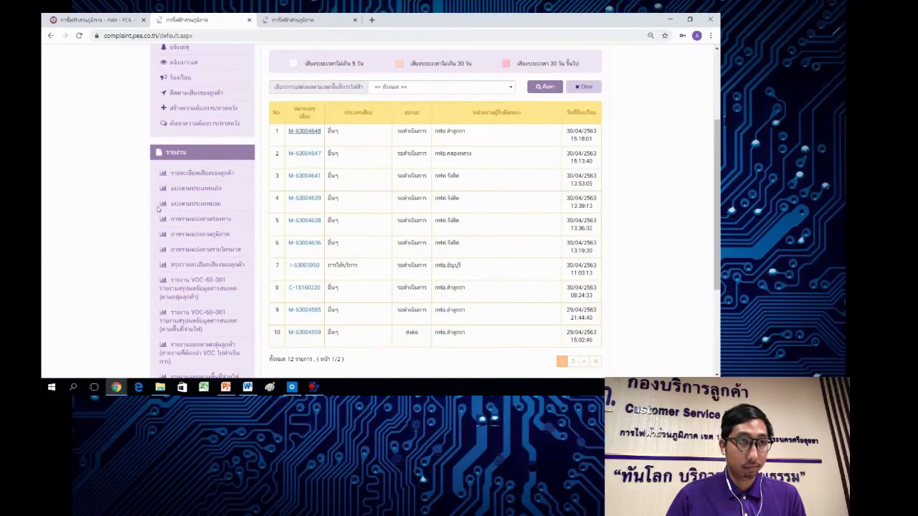
right_click(194, 174)
click(202, 181)
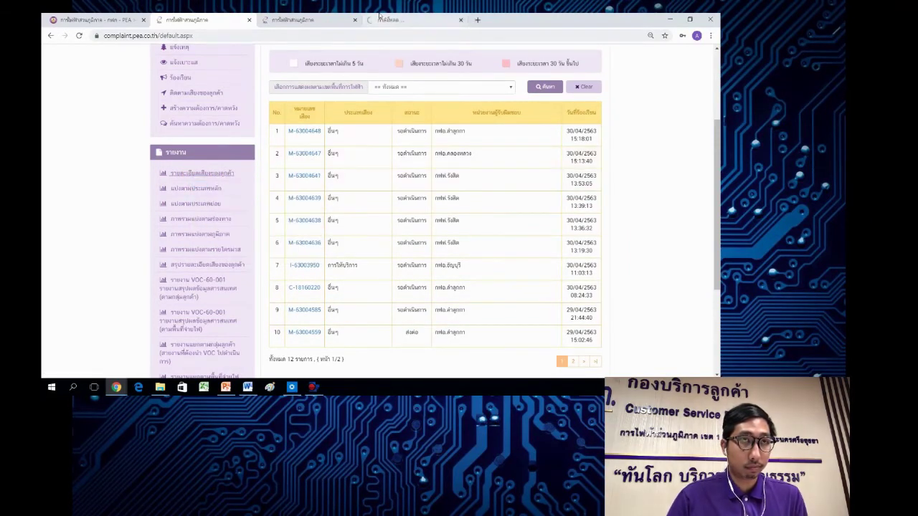
click(412, 20)
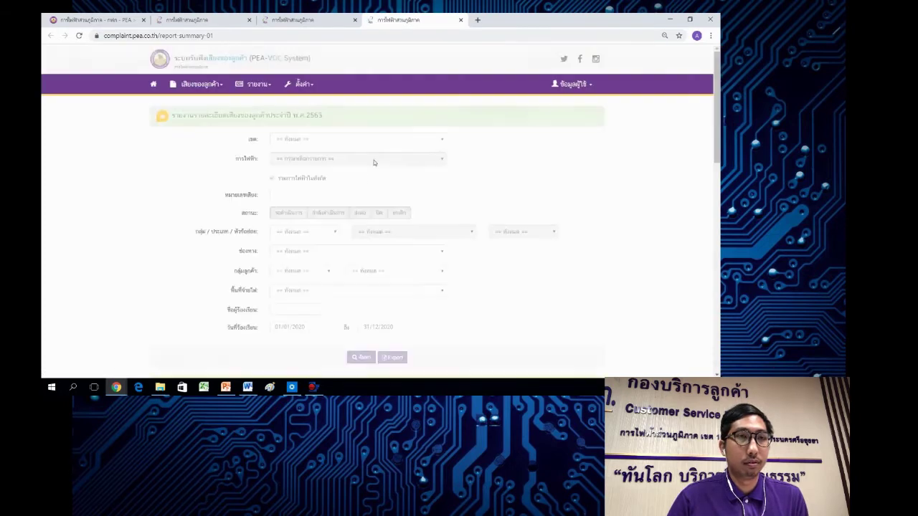
Step: Open the third case in the report results, the one with status กำลังดำเนินการ, in a separate browser tab
scroll(375, 158, down, 2)
scroll(373, 152, down, 3)
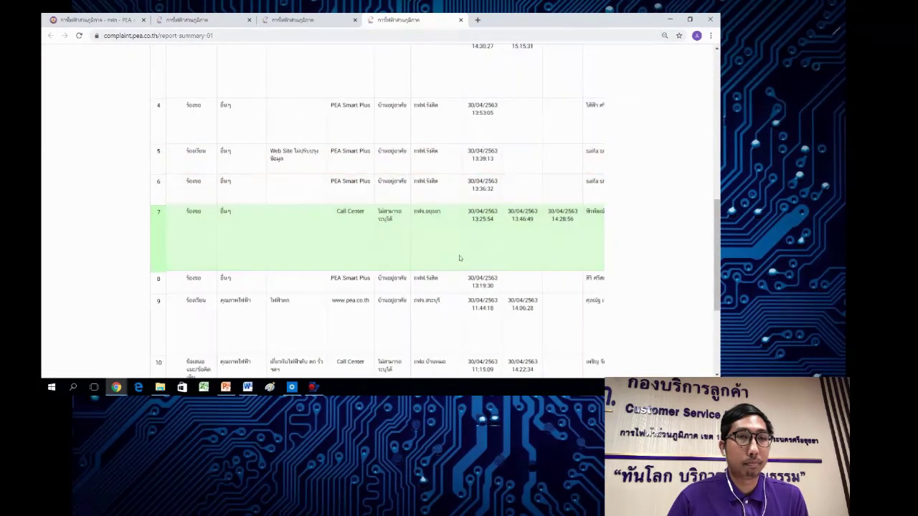
scroll(414, 241, up, 3)
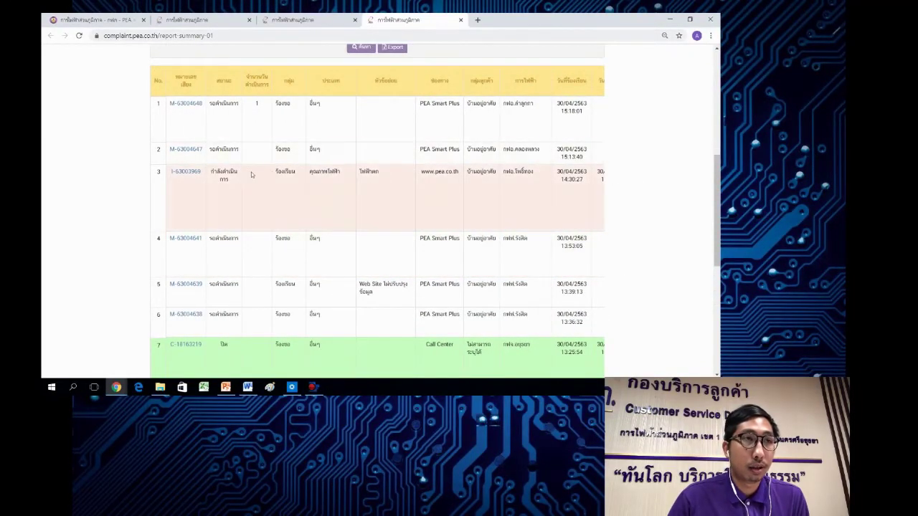
middle_click(194, 173)
click(502, 19)
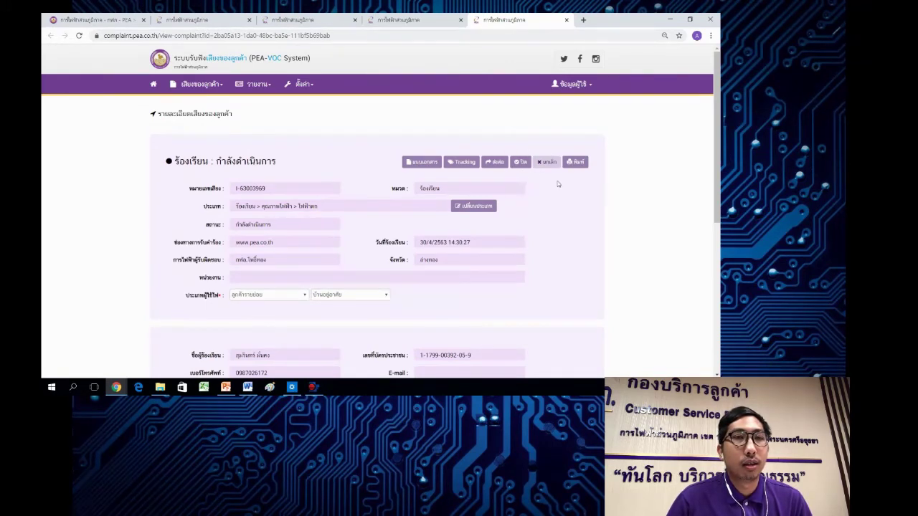
Step: Review the in-progress case's complainant details, attached documents, processing history and available actions
scroll(557, 179, down, 1)
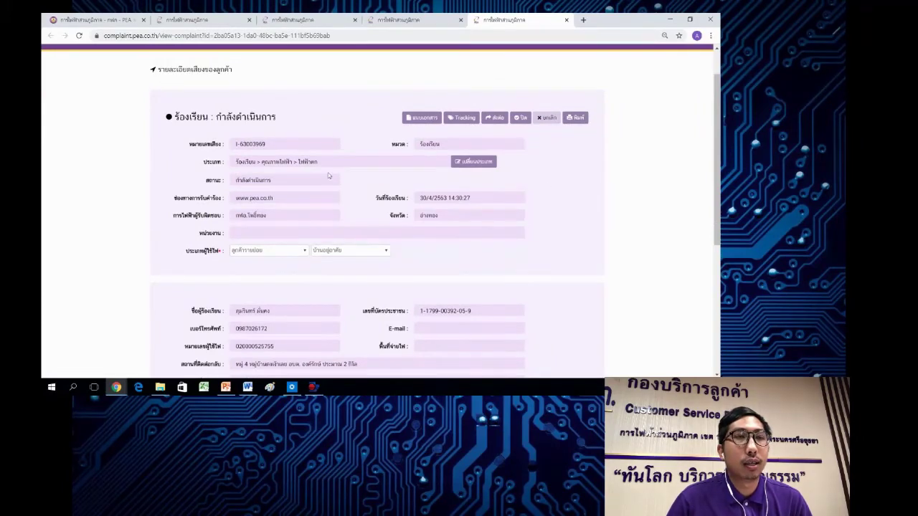
scroll(363, 211, down, 5)
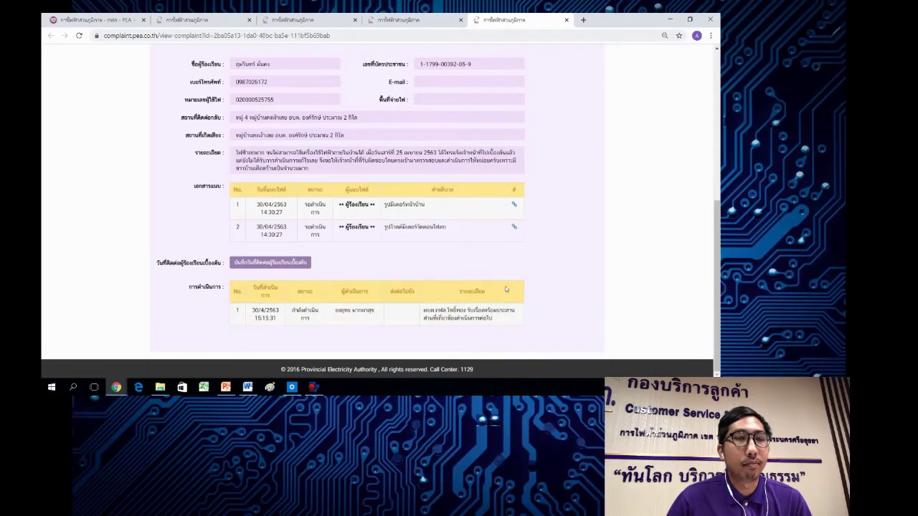
scroll(523, 280, up, 3)
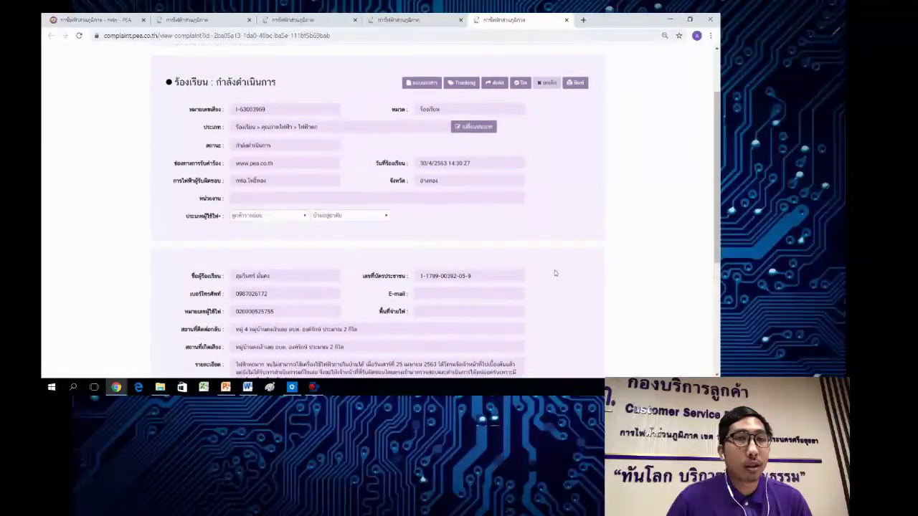
scroll(552, 262, up, 2)
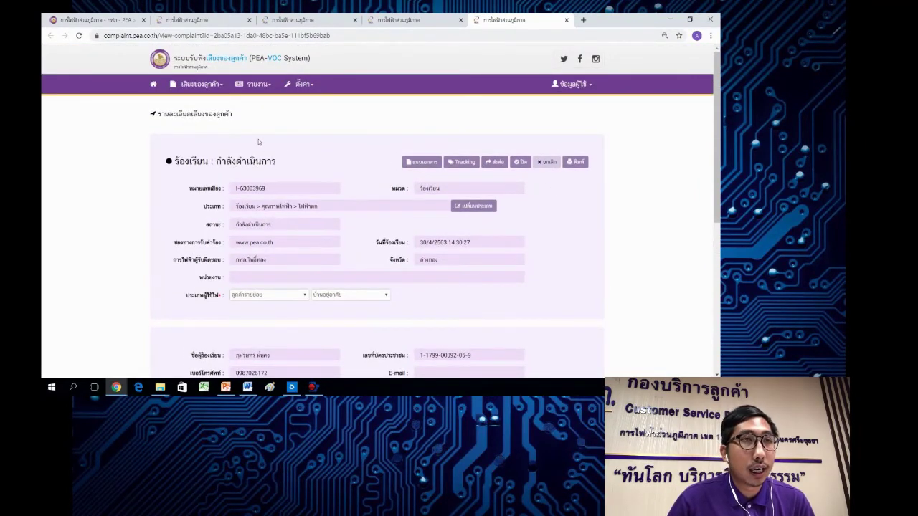
Step: Return to the pending รอดำเนินการ case and examine its category, responsible office and complaint description
click(391, 20)
click(351, 19)
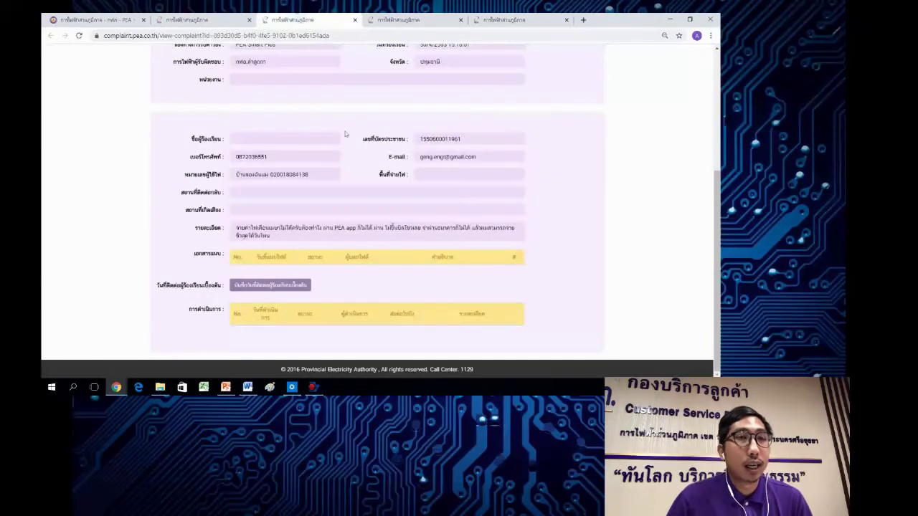
scroll(423, 203, up, 3)
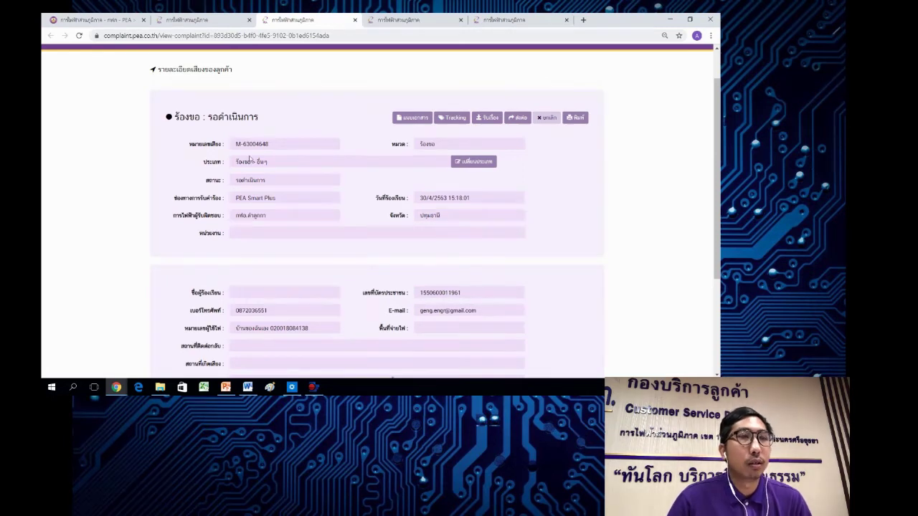
scroll(270, 192, down, 1)
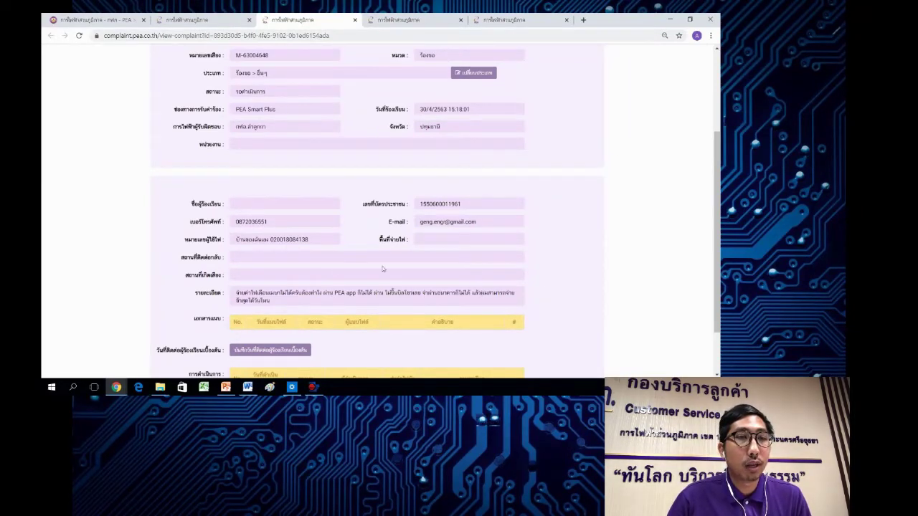
scroll(540, 296, up, 1)
scroll(540, 296, up, 2)
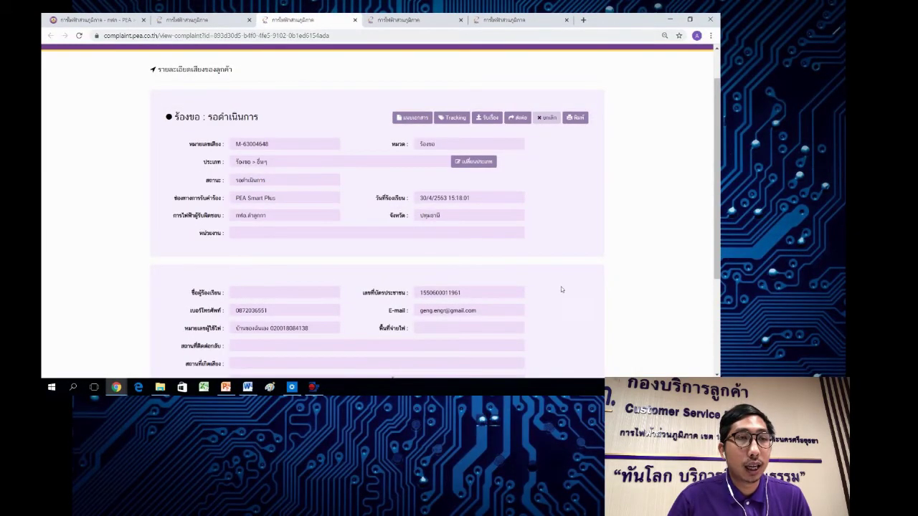
scroll(556, 284, down, 1)
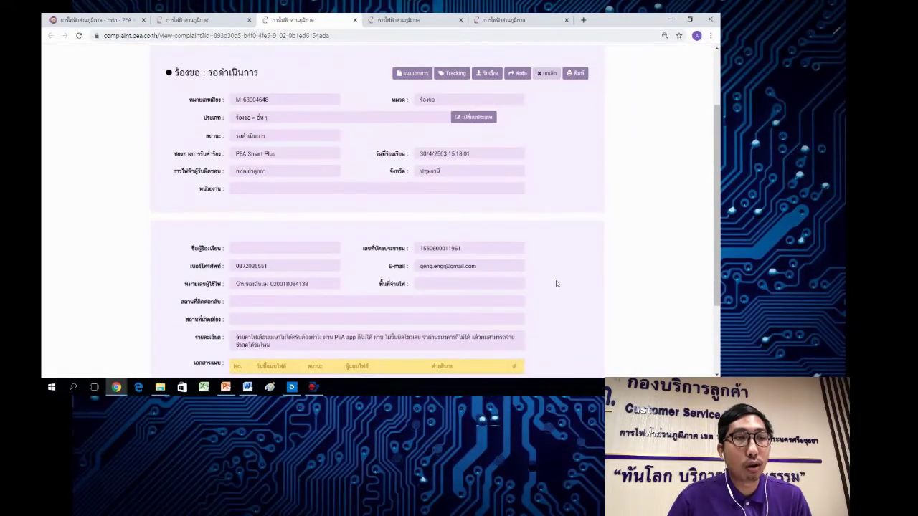
scroll(552, 254, up, 3)
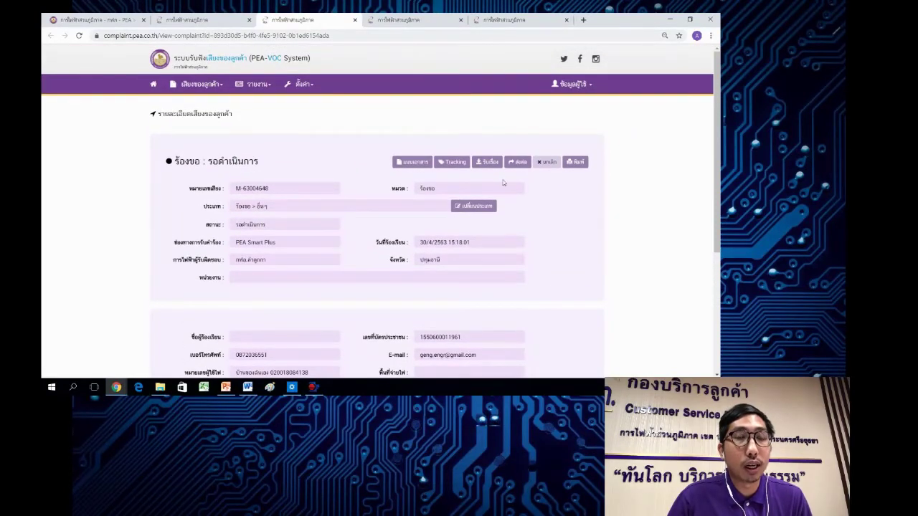
Step: Start forwarding the pending case to another office and search the offices for อยุธยา
click(516, 161)
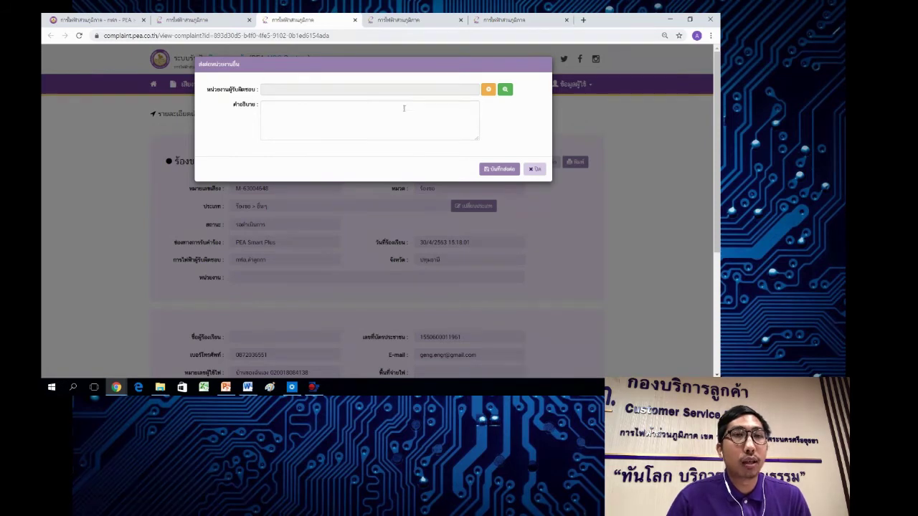
click(506, 91)
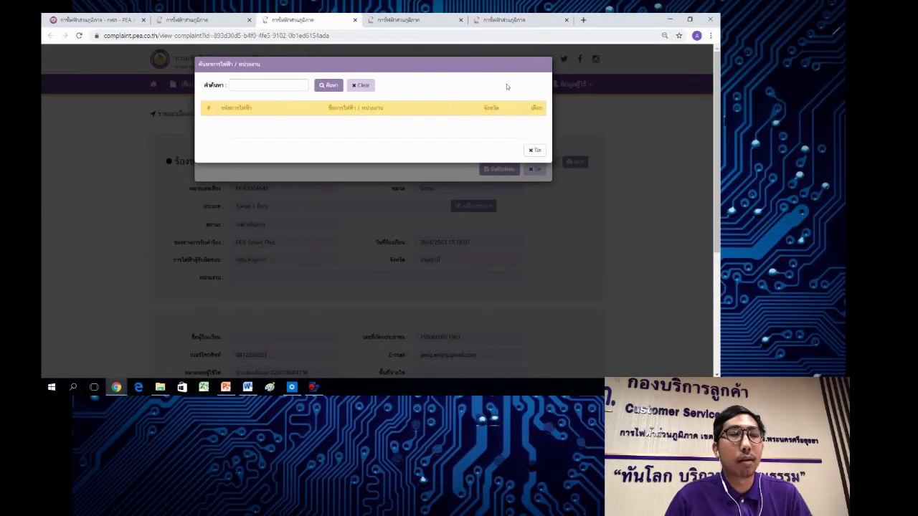
click(269, 86)
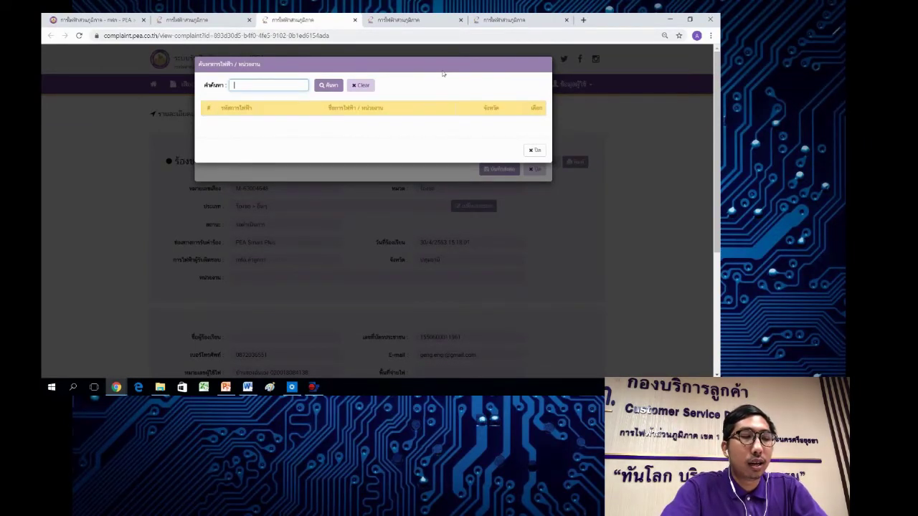
text(v)
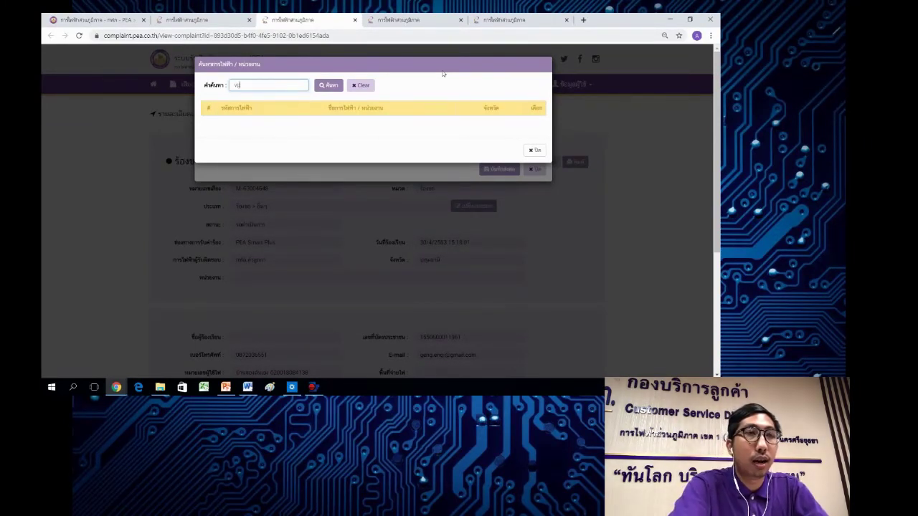
text(pd)
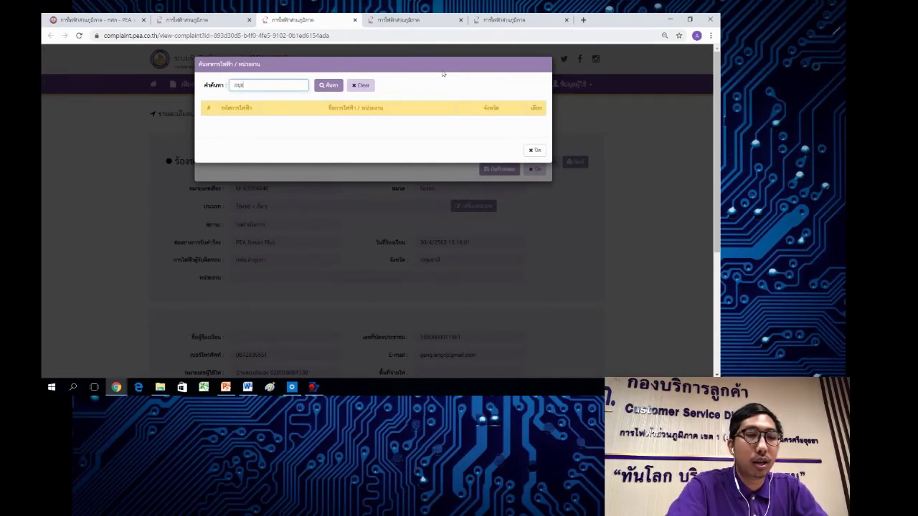
text(ยา)
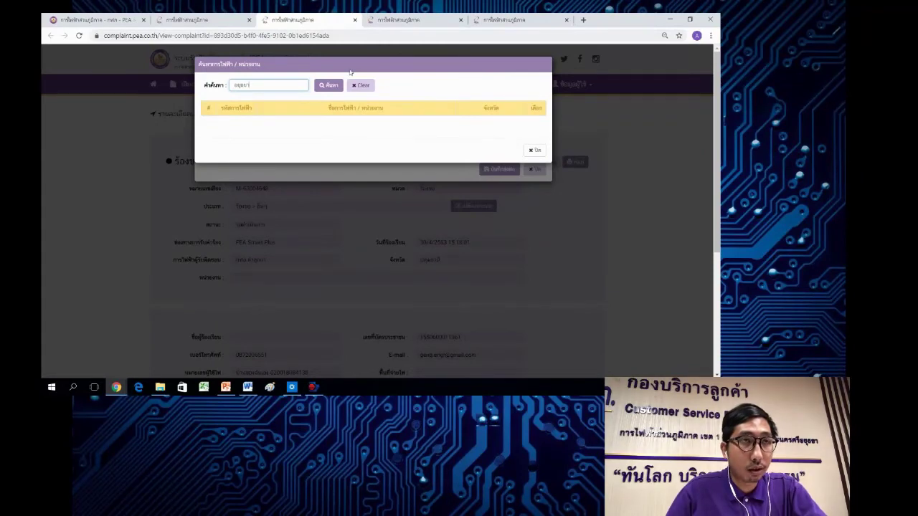
click(330, 85)
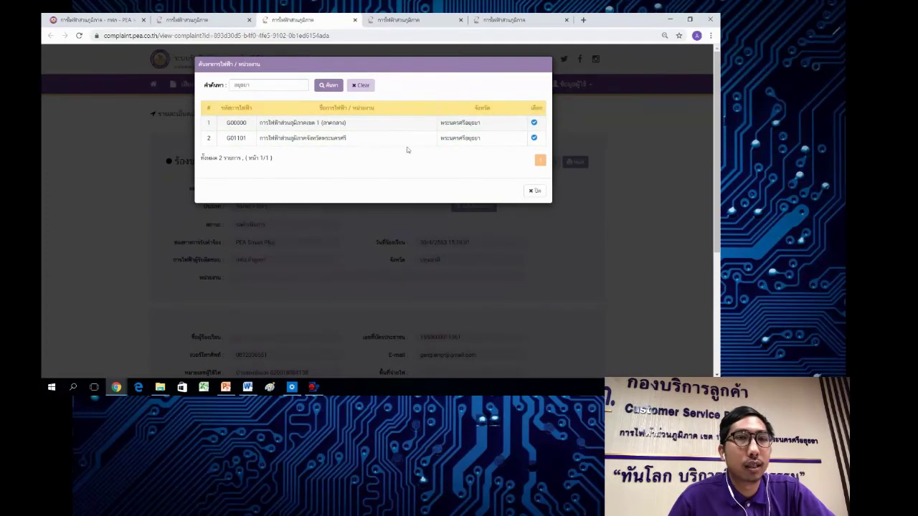
Step: Select office G01101 (การไฟฟ้าส่วนภูมิภาคจังหวัดพระนครศรี) as the responsible office, and close the forwarding form without saving
click(534, 139)
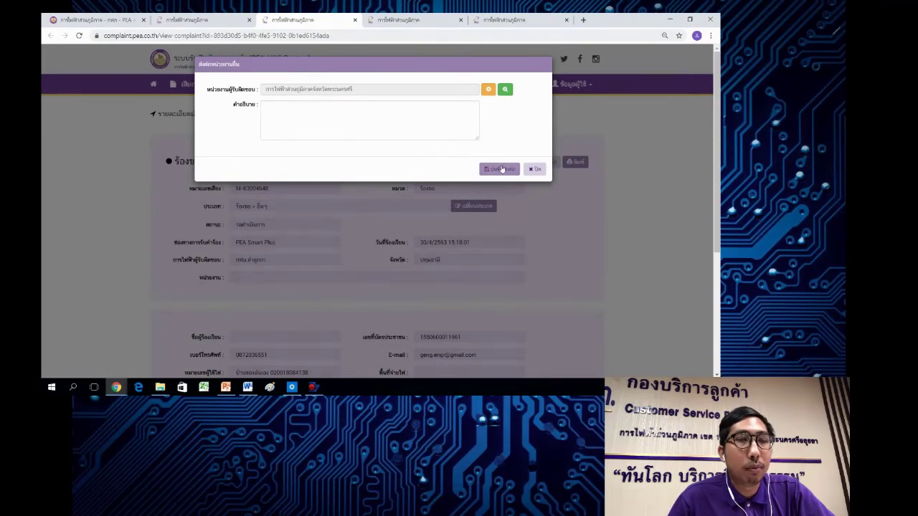
click(534, 170)
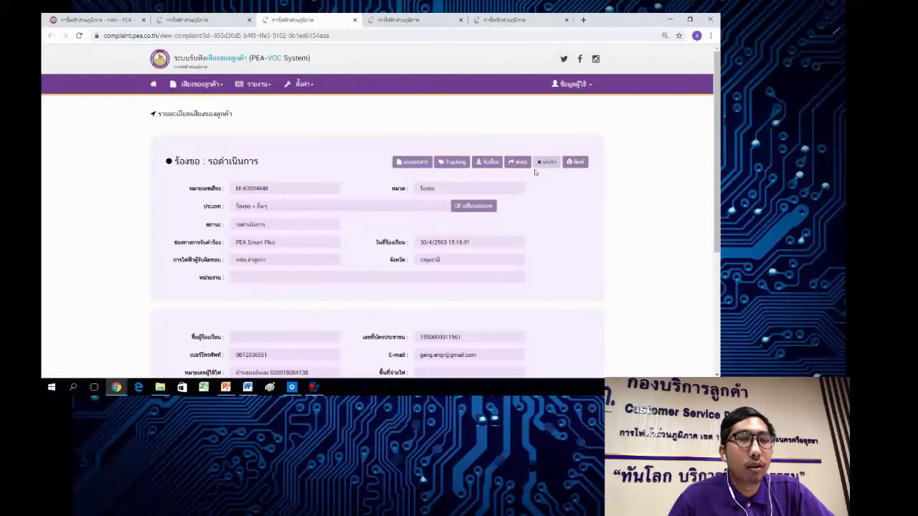
Step: Review the pending case's complainant details, complaint description, attached documents and processing history
scroll(483, 184, down, 5)
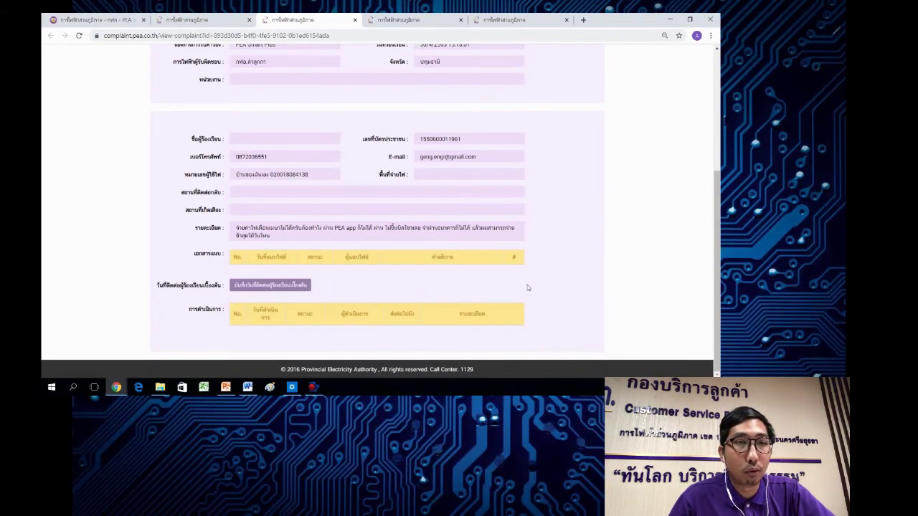
scroll(556, 268, up, 3)
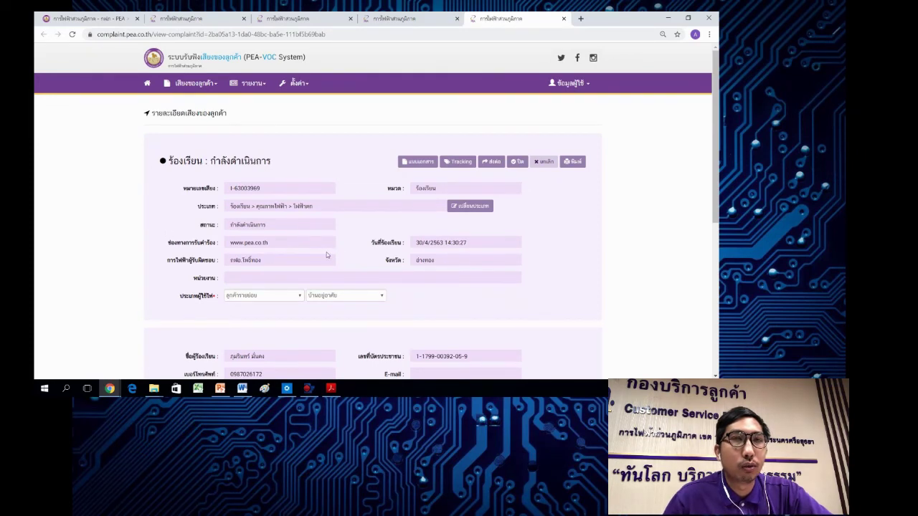
Step: Switch to the VOC 01-05 forms PDF in Adobe Acrobat Reader and examine form VOC 01 at 75% zoom from heading to signature
click(335, 388)
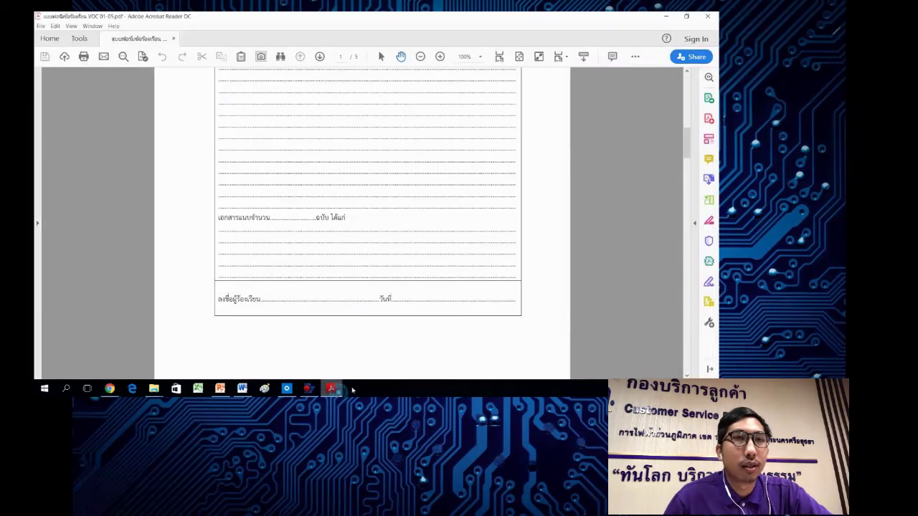
scroll(502, 291, up, 5)
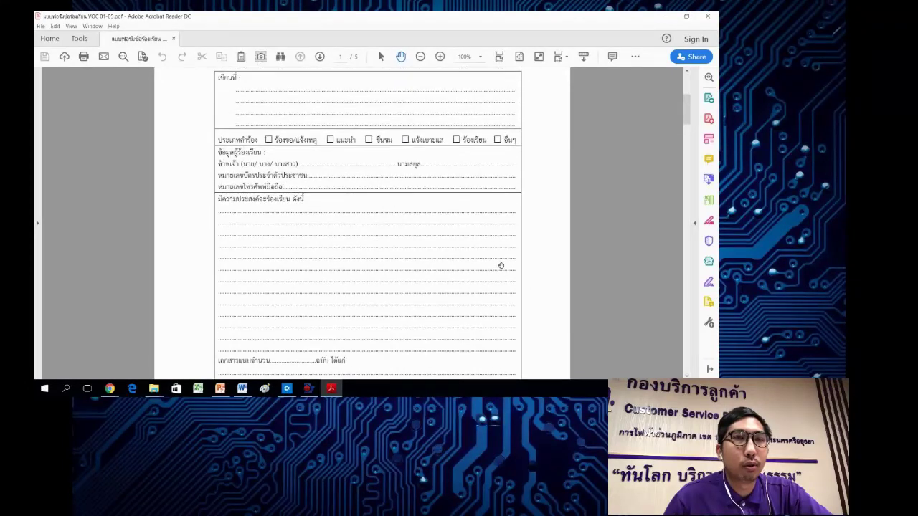
scroll(502, 266, up, 2)
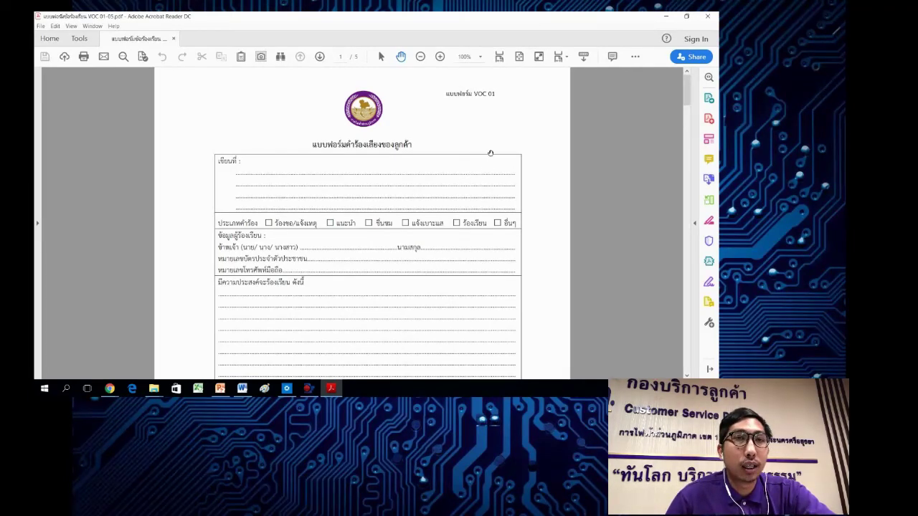
click(421, 56)
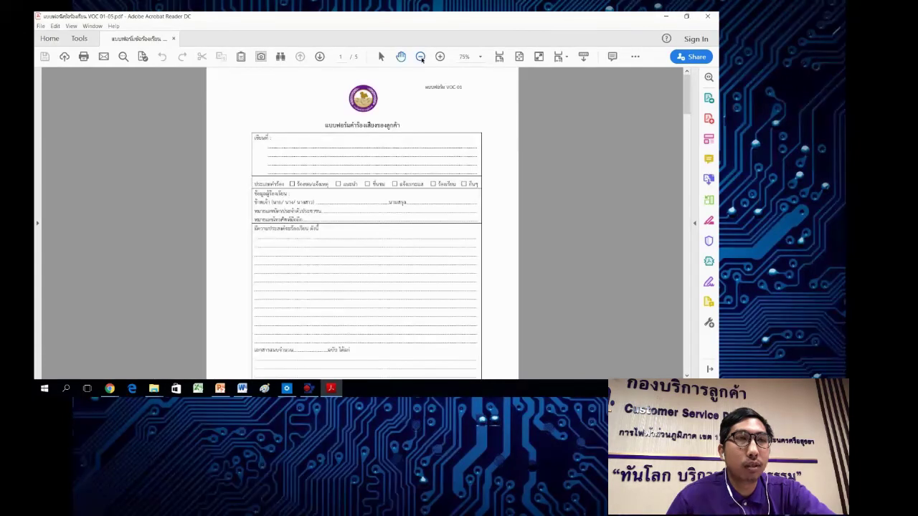
scroll(458, 275, down, 2)
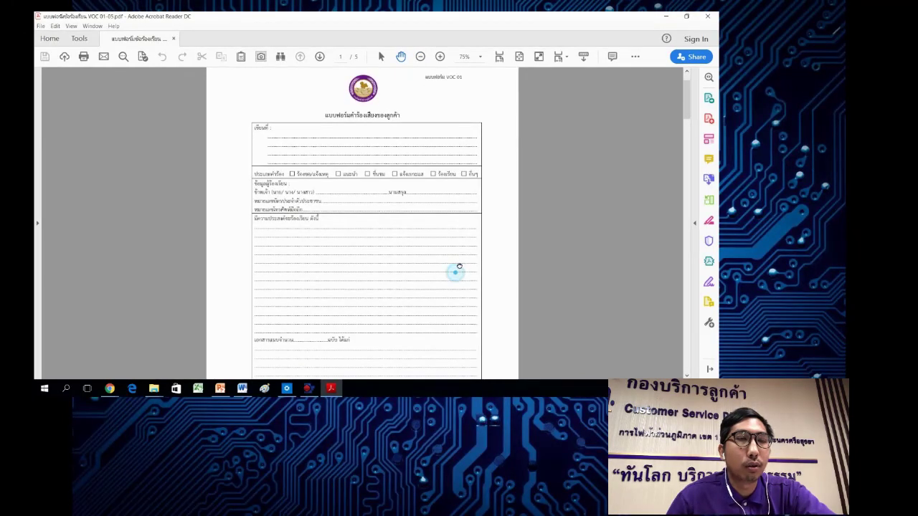
scroll(456, 283, down, 2)
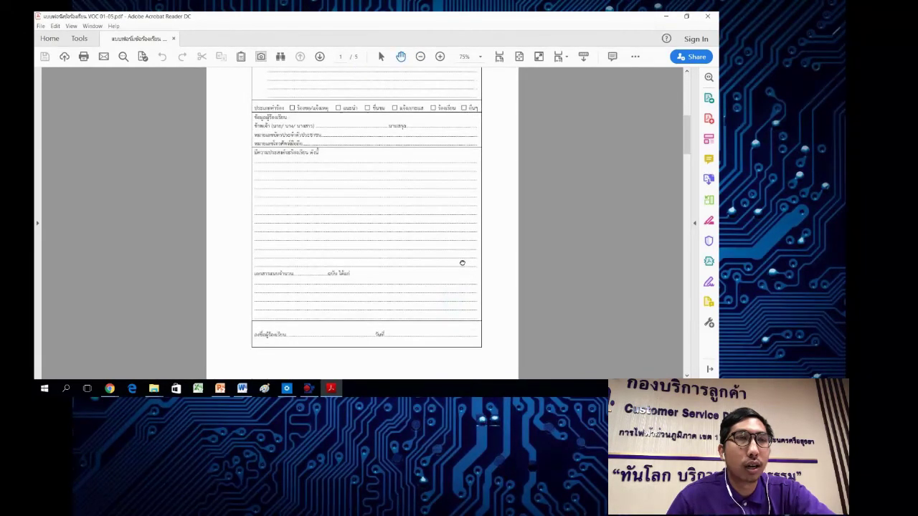
scroll(463, 244, up, 3)
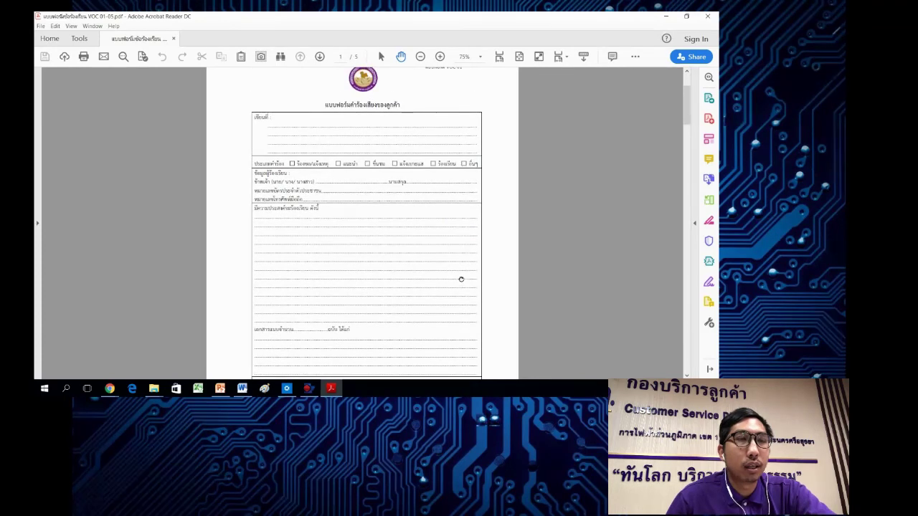
scroll(461, 277, down, 1)
scroll(453, 297, down, 1)
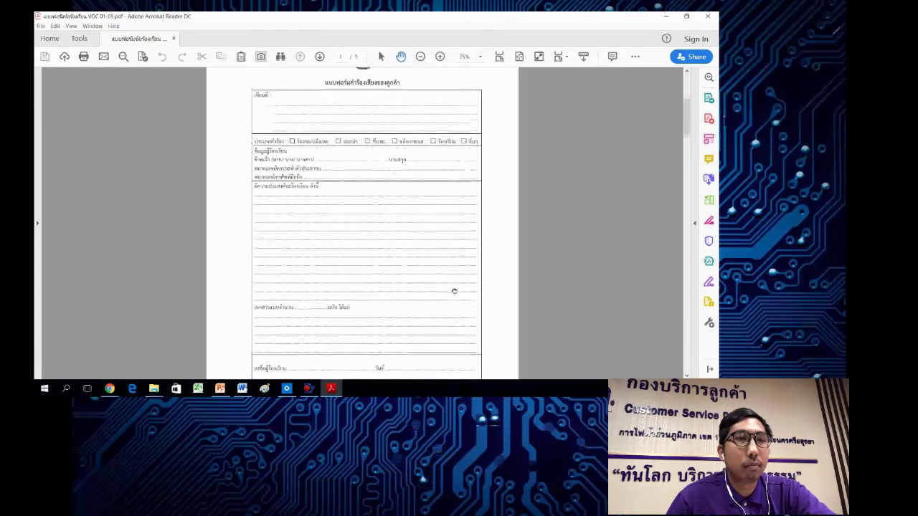
mouse_move(454, 292)
mouse_down()
mouse_move(451, 320)
mouse_move(455, 305)
mouse_up()
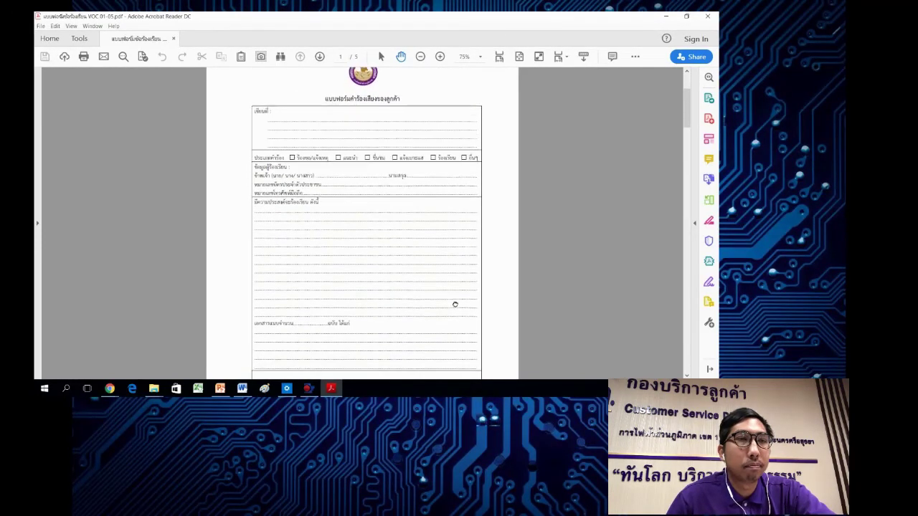
scroll(455, 304, down, 3)
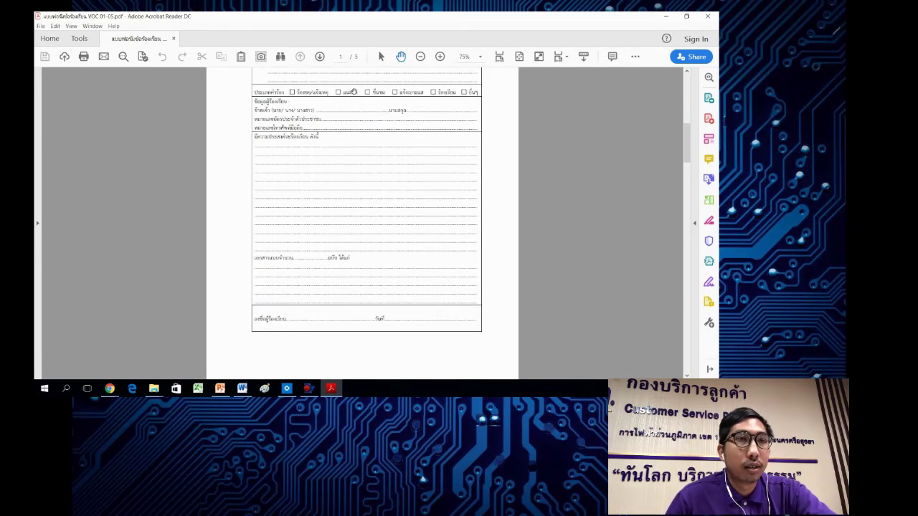
Step: Go to page 2 of the PDF and examine form VOC 02, from the complaint reference fields to the remarks
click(319, 56)
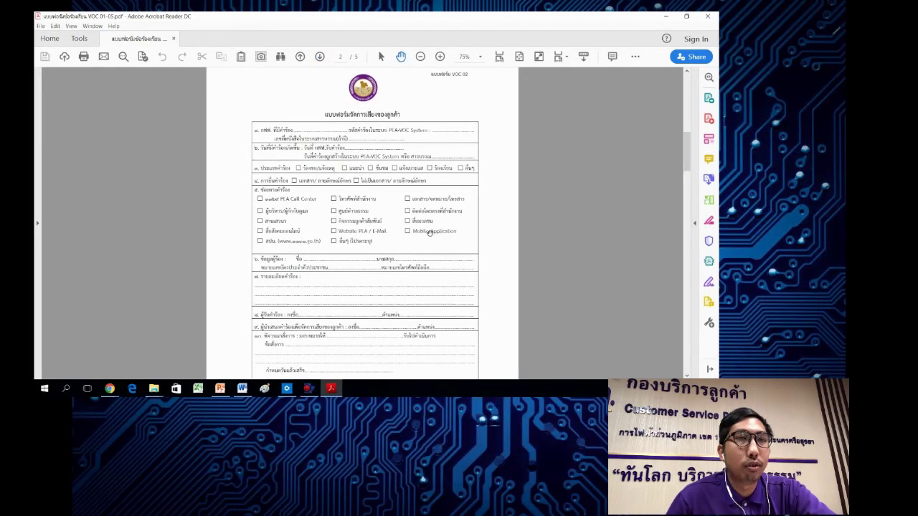
scroll(429, 234, down, 1)
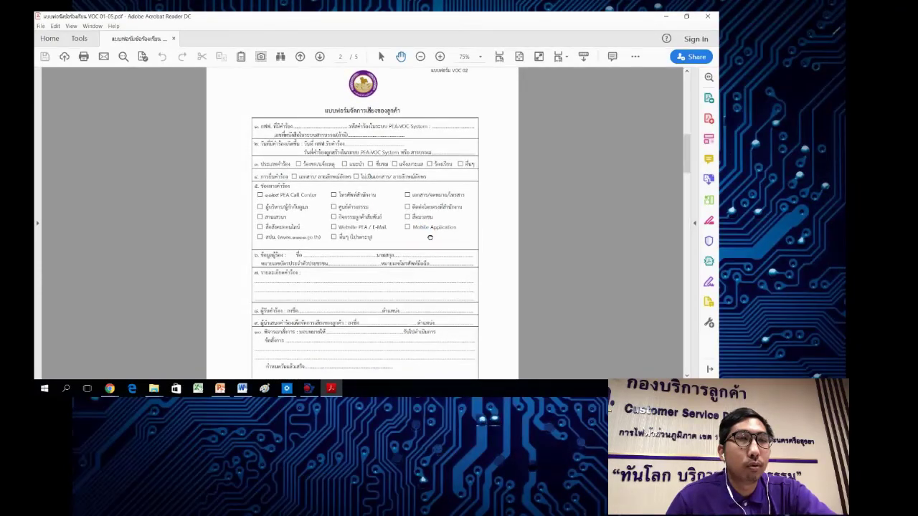
click(420, 248)
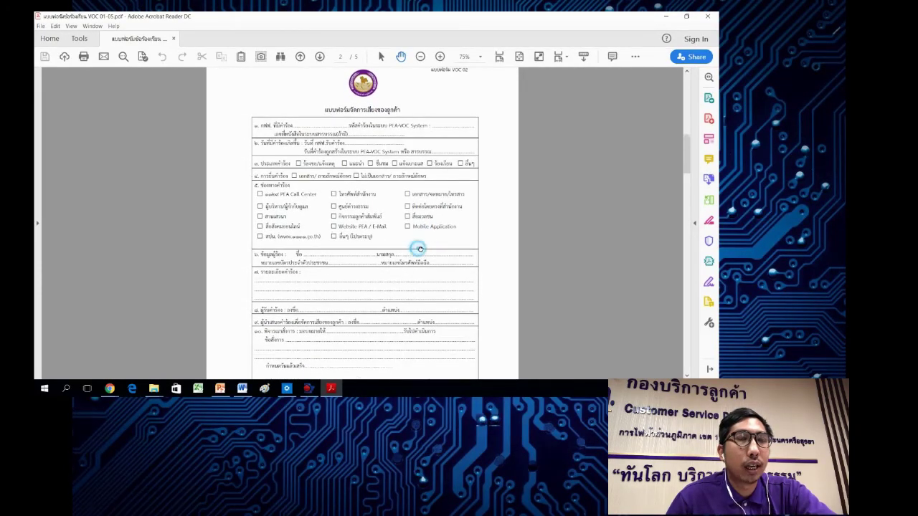
drag(420, 249, 429, 239)
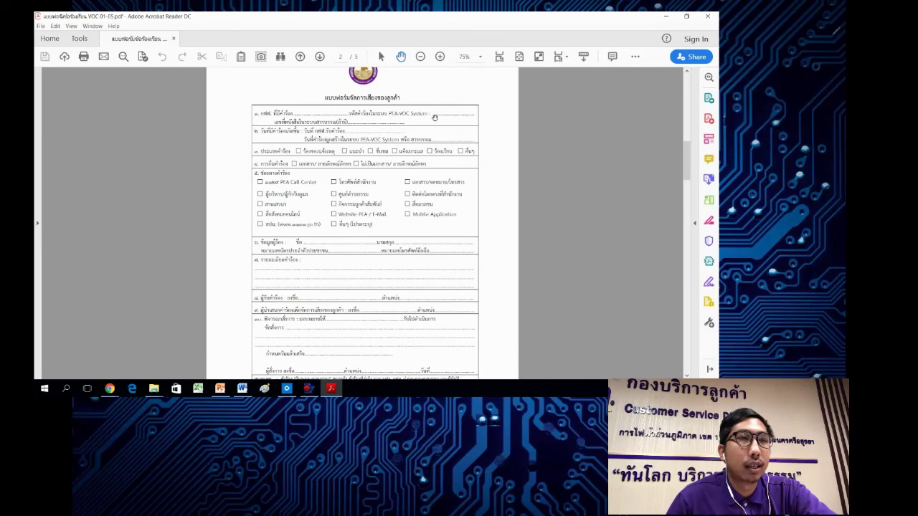
drag(439, 215, 441, 204)
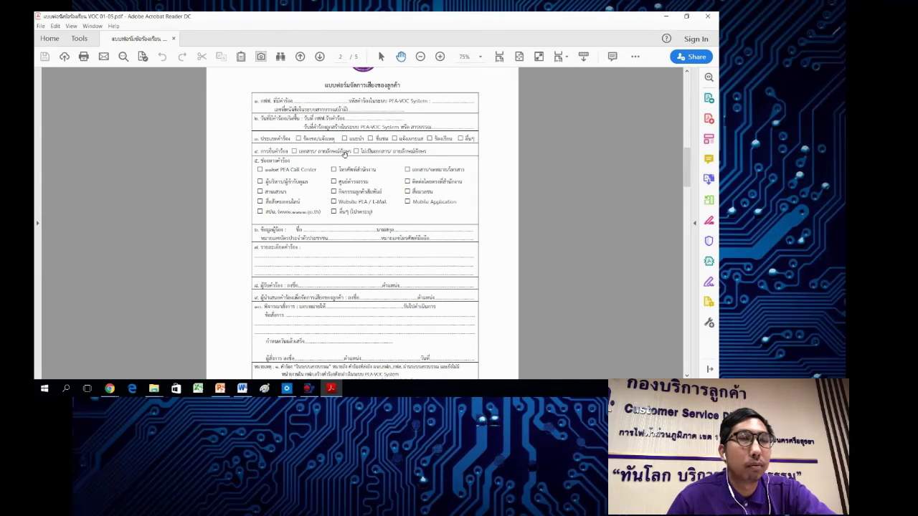
drag(428, 210, 435, 179)
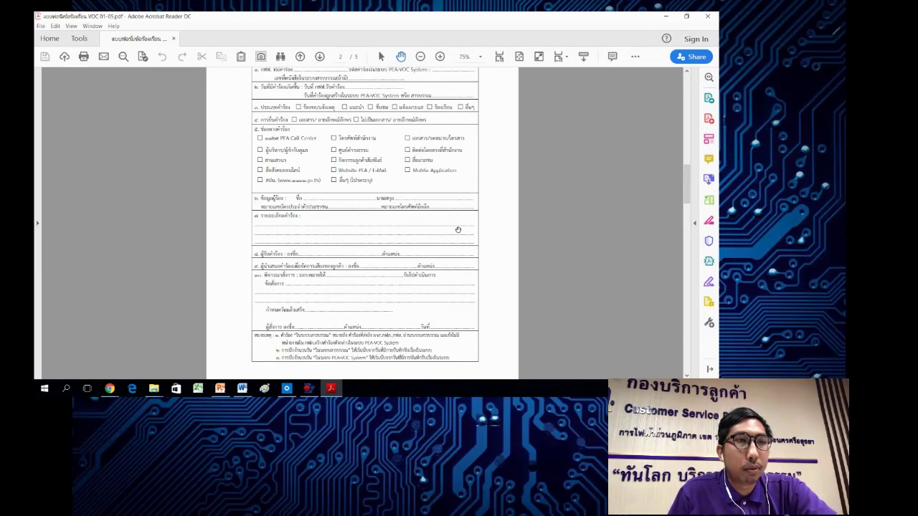
scroll(456, 242, down, 1)
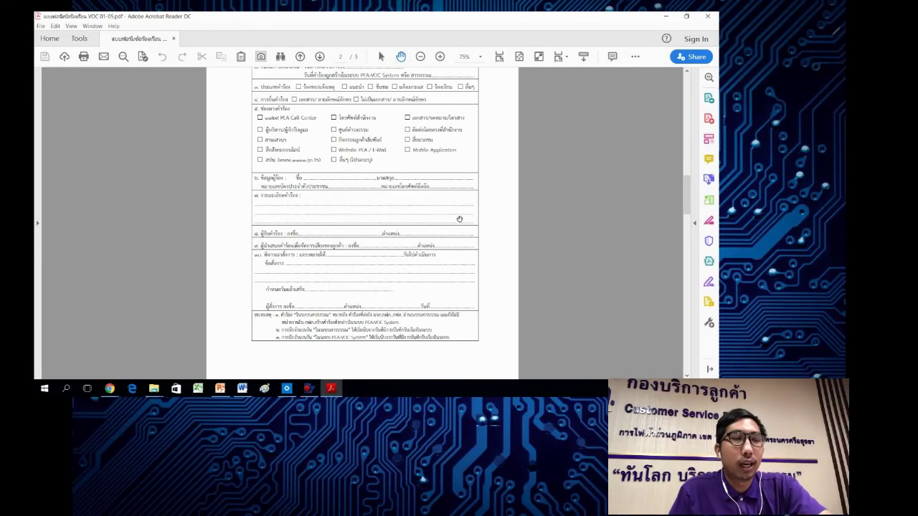